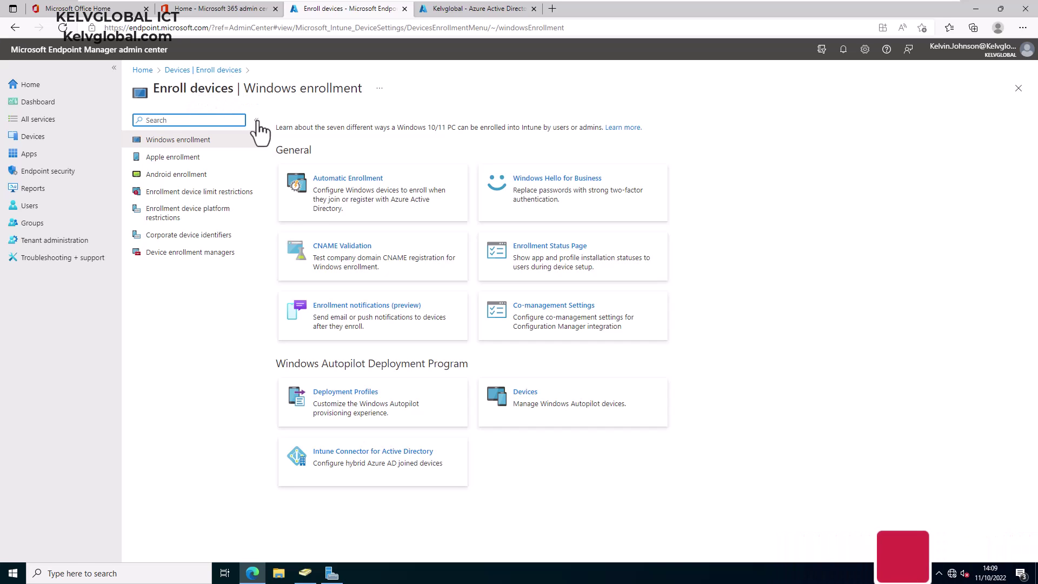
# Add a new Intune Connector for Active Directory and download the ODJConnectorBootstrapper.exe installer.
pyautogui.click(354, 465)
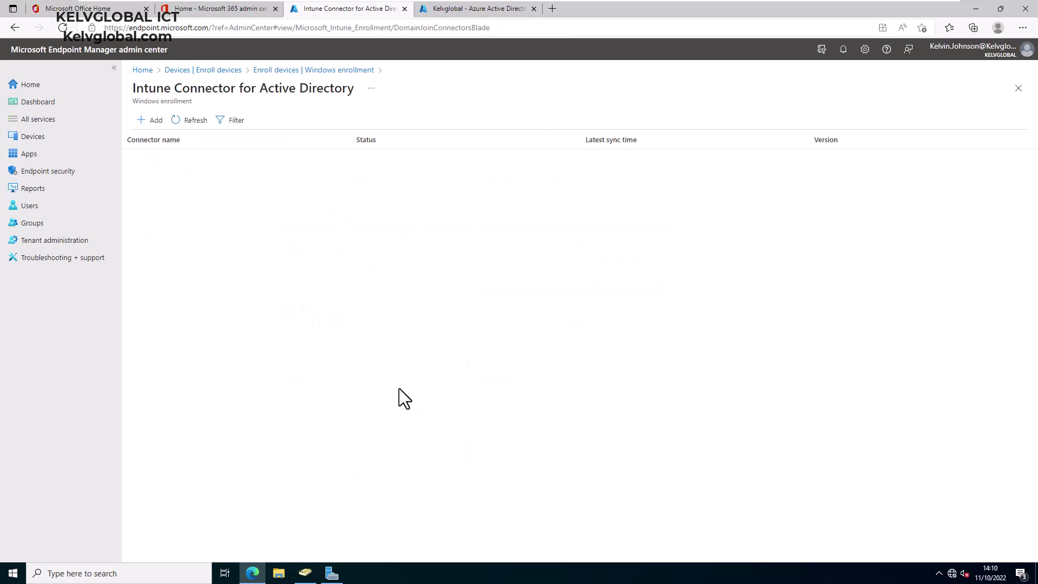
pyautogui.click(154, 121)
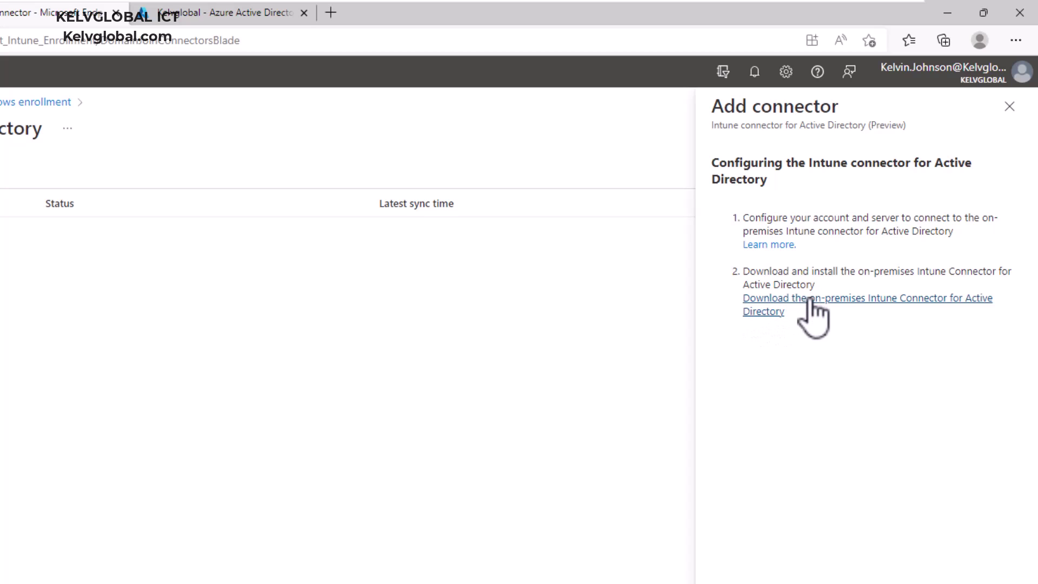
pyautogui.click(816, 301)
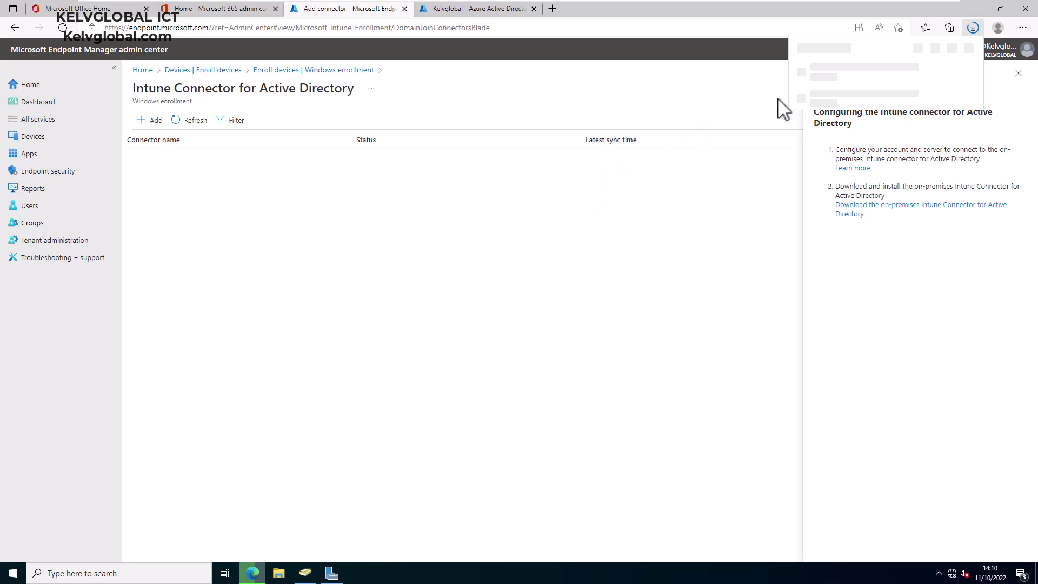
# Keep the ODJConnectorBootstrapper.exe download despite Edge's insecure-download warning.
pyautogui.moveTo(934, 81)
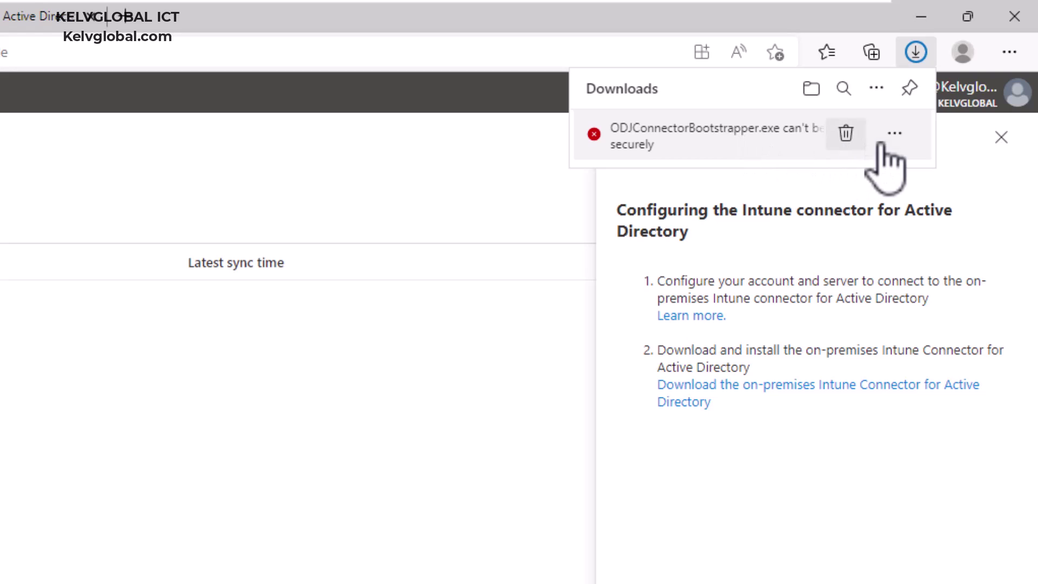
pyautogui.click(893, 137)
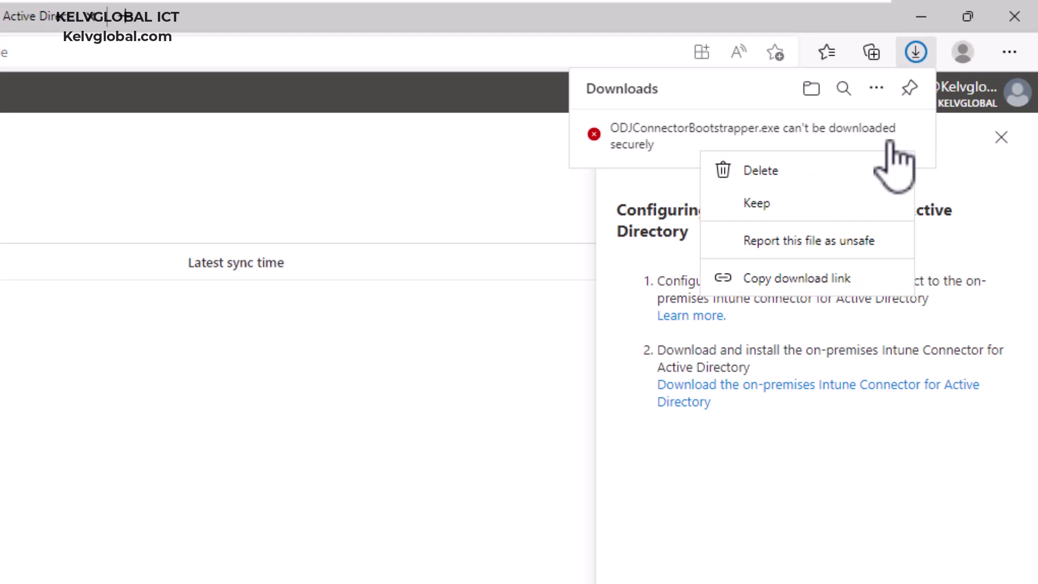
pyautogui.click(755, 208)
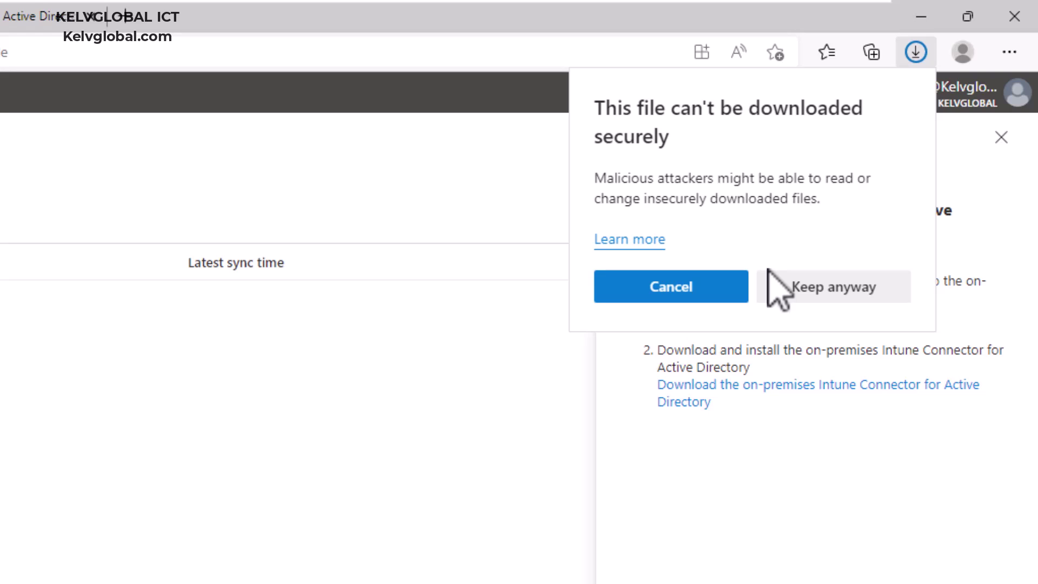
pyautogui.click(819, 290)
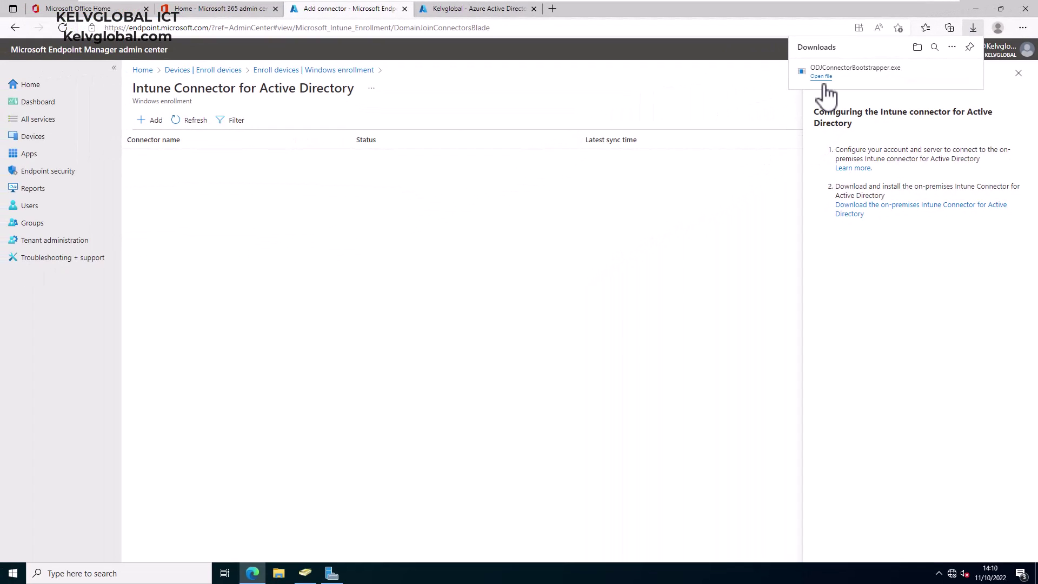
# Run ODJConnectorBootstrapper from Downloads, accept the licence and approve the installation.
pyautogui.click(936, 72)
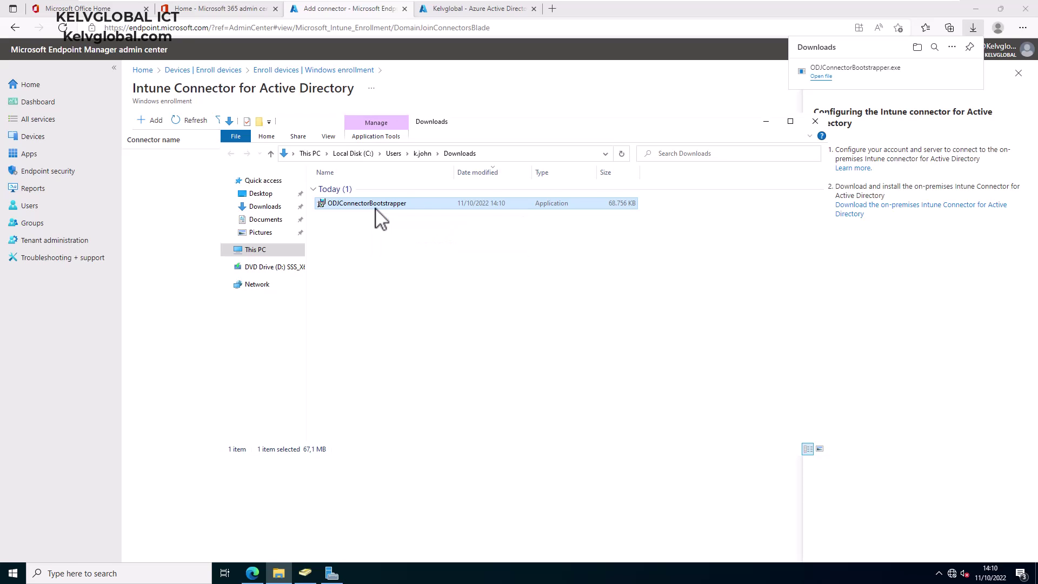
pyautogui.doubleClick(376, 207)
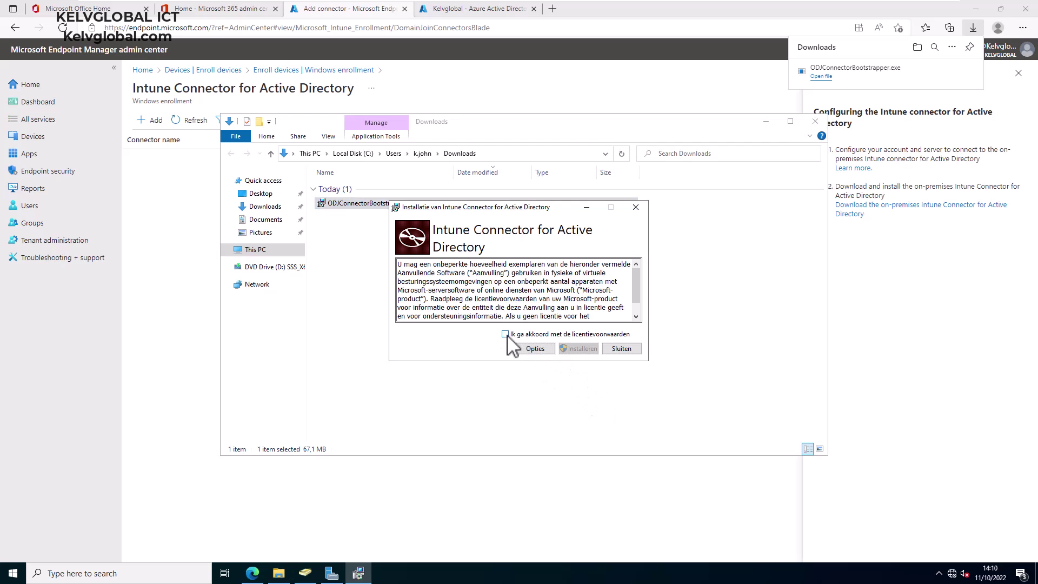
pyautogui.click(505, 334)
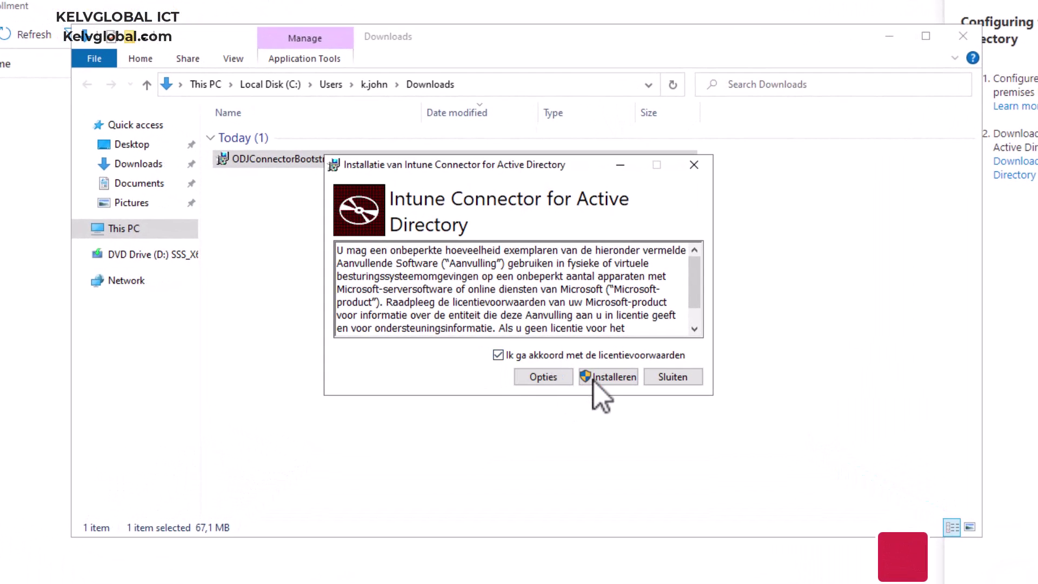
pyautogui.click(605, 377)
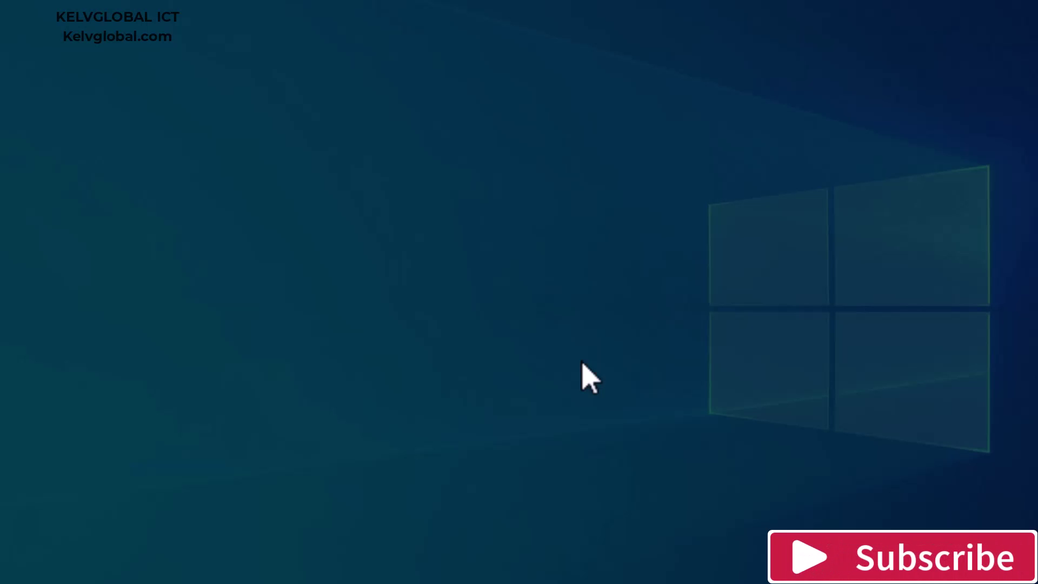
pyautogui.click(464, 394)
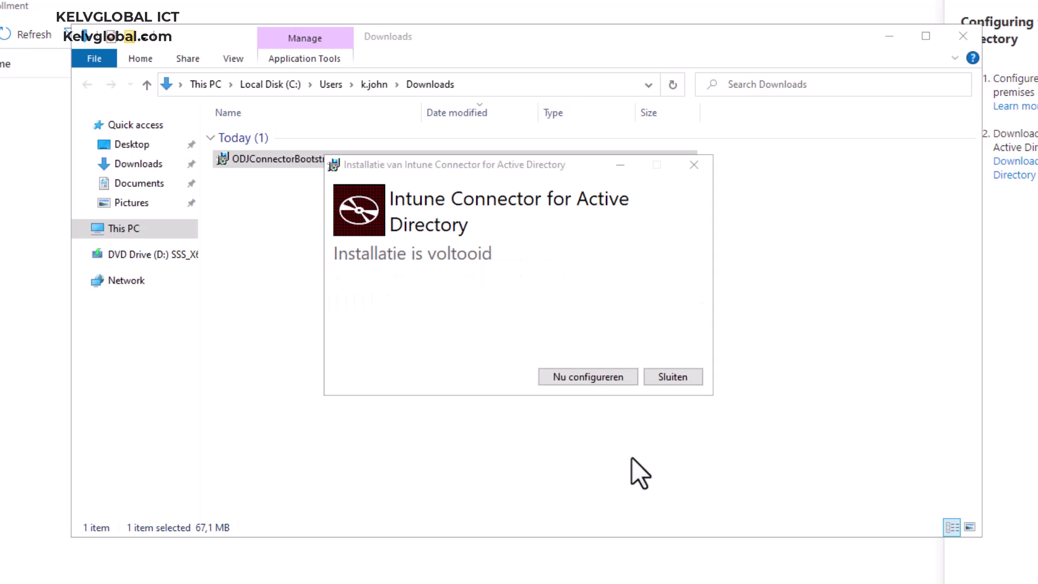
# Launch the connector configuration with admin approval and begin the enrollment sign-in.
pyautogui.click(577, 380)
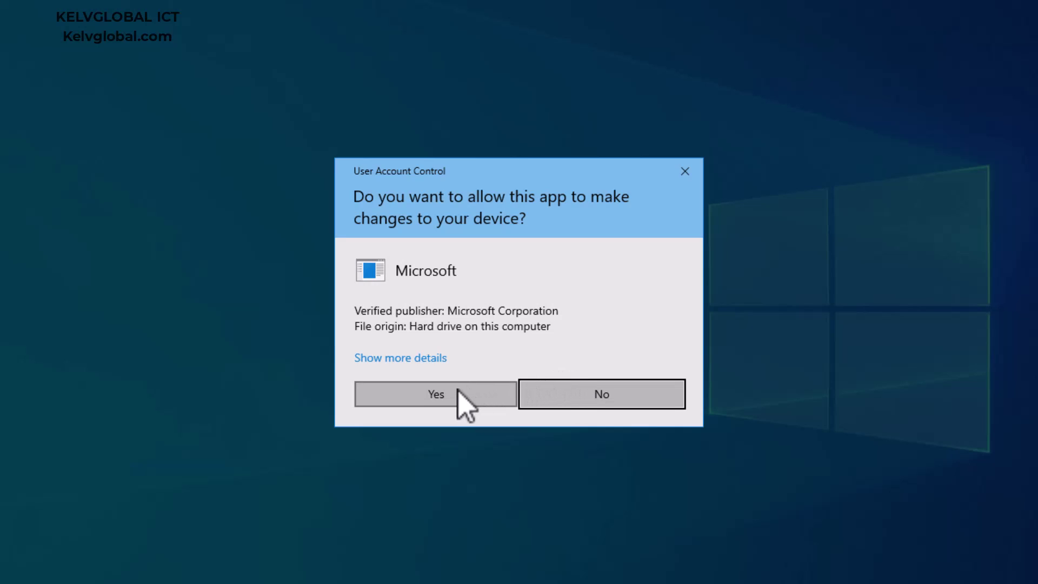
pyautogui.click(458, 393)
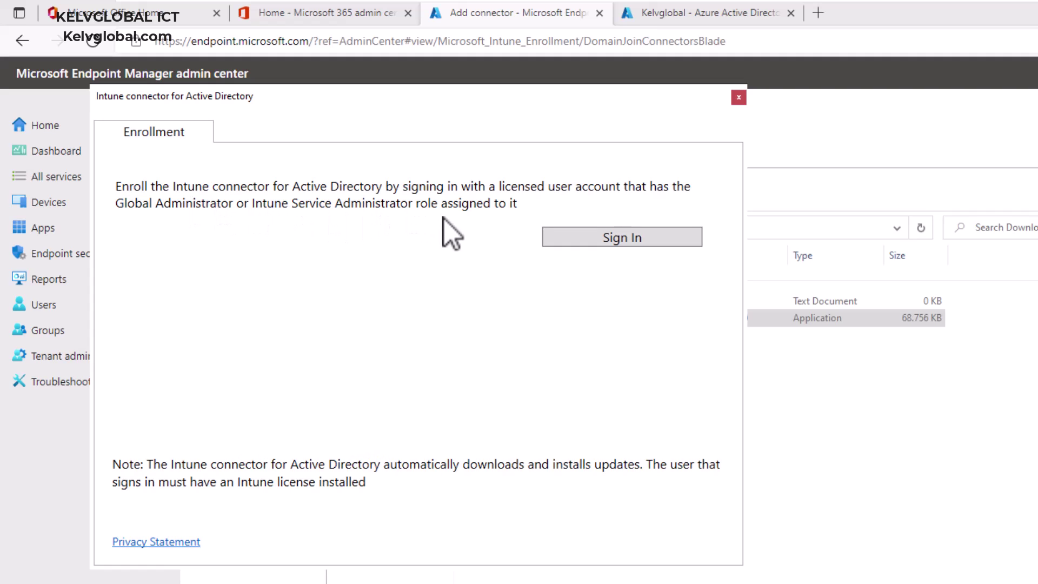
pyautogui.click(573, 244)
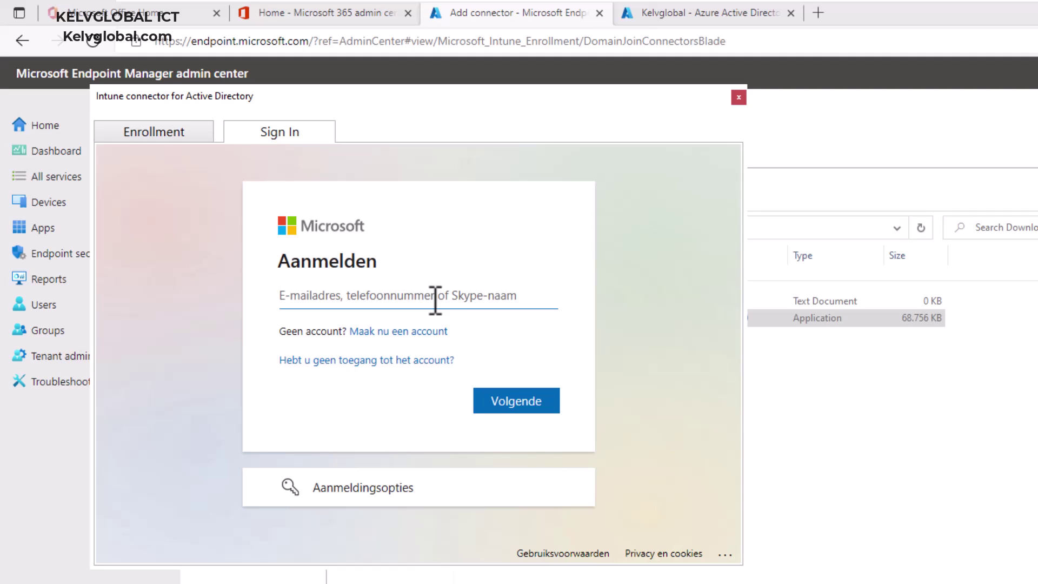
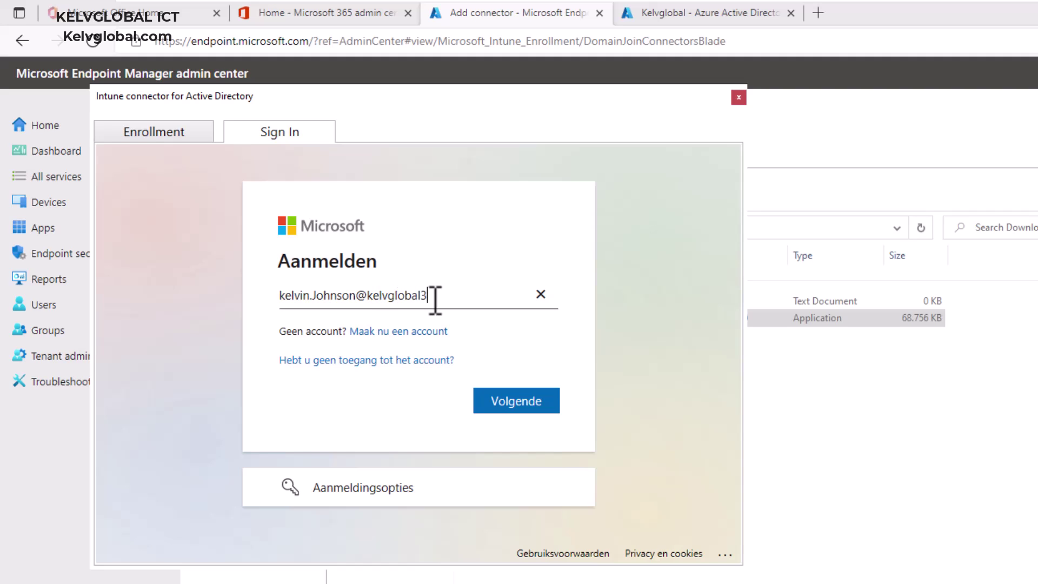
# Sign in with the tenant admin e-mail and password, skip security setup and stay signed in.
pyautogui.press('Return')
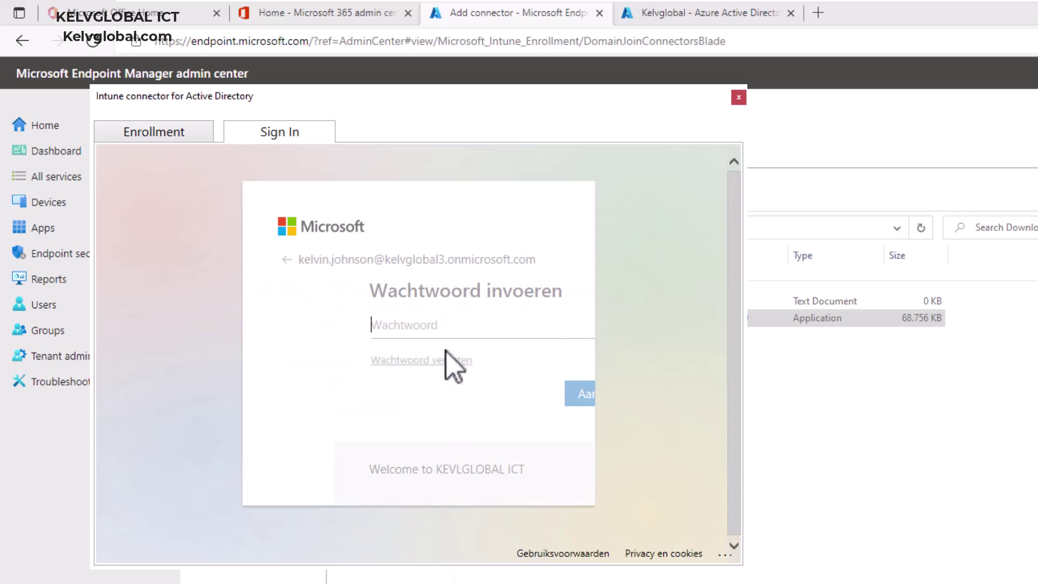
pyautogui.write('*****')
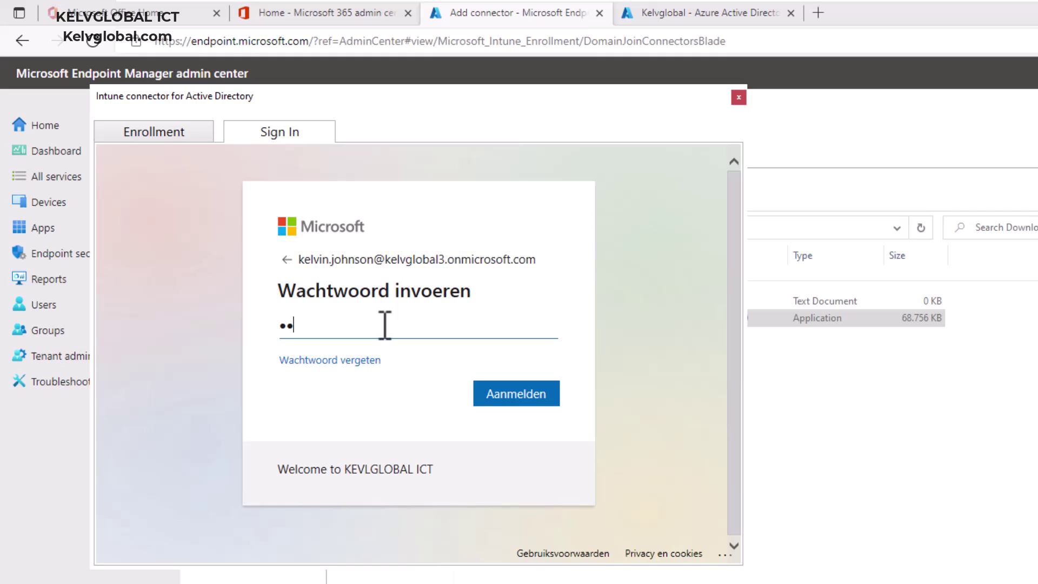
pyautogui.write('****')
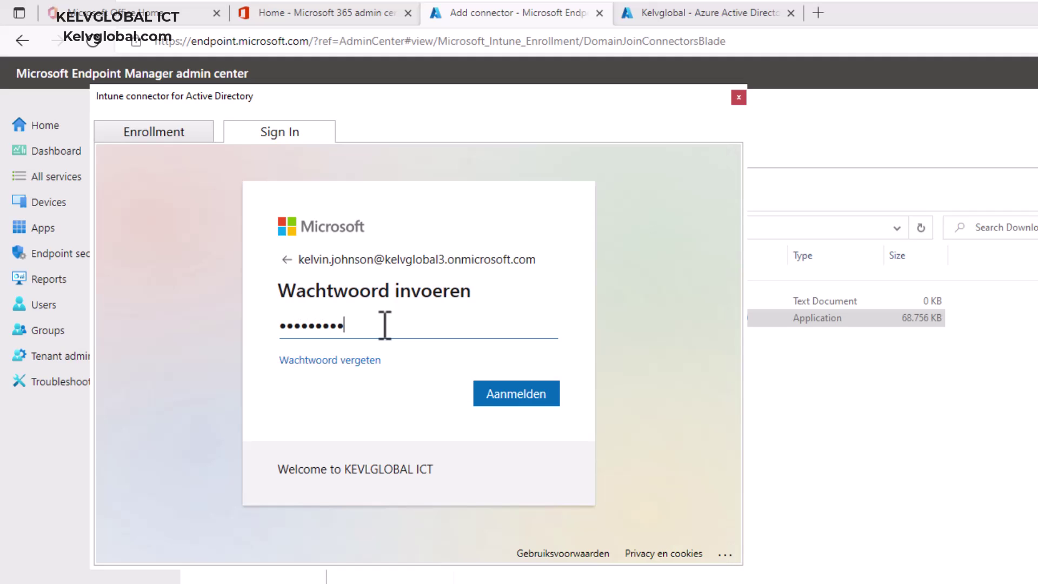
pyautogui.press('Return')
pyautogui.click(467, 391)
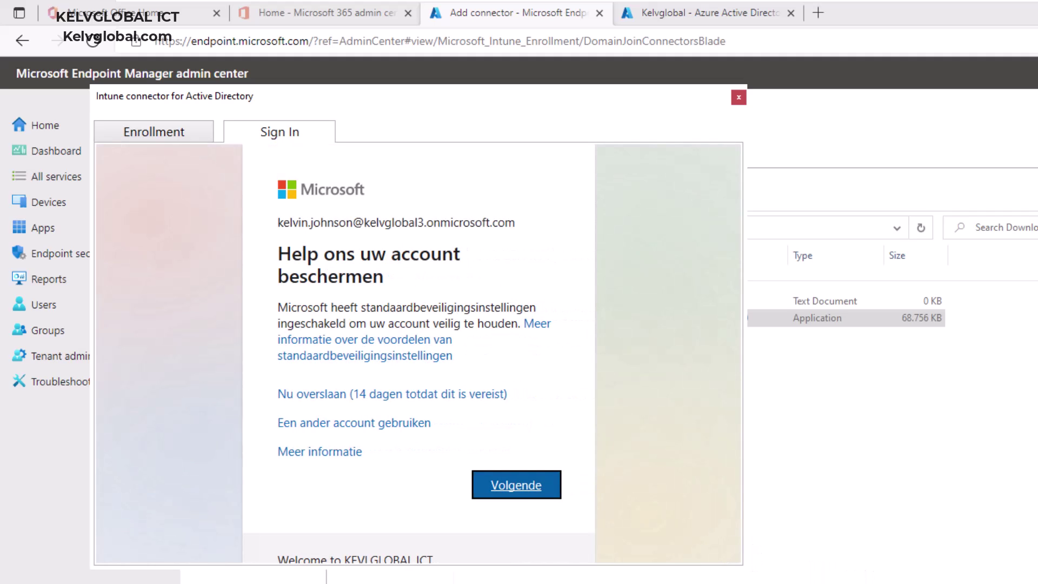
pyautogui.click(395, 399)
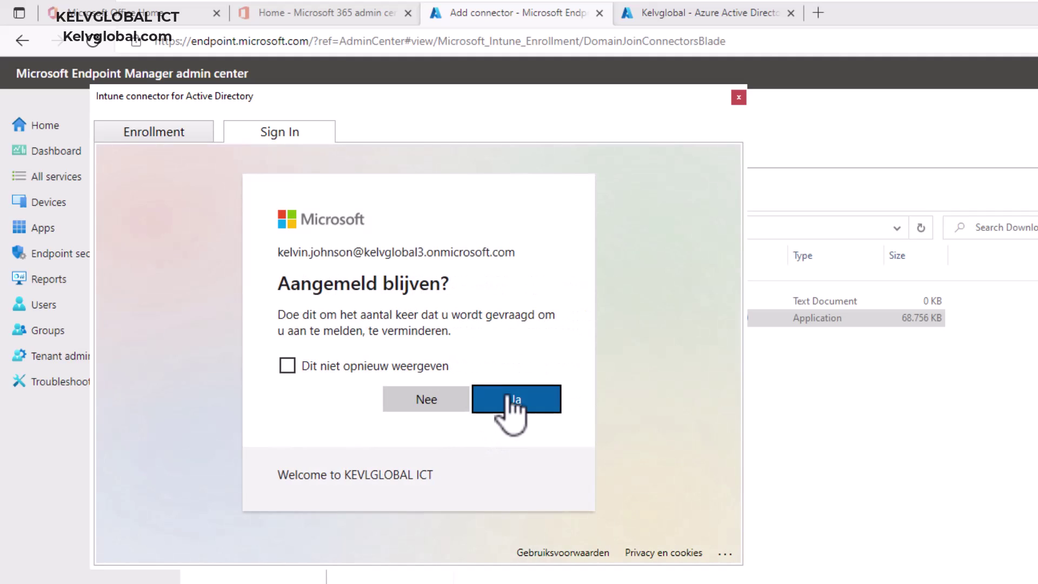
pyautogui.click(504, 399)
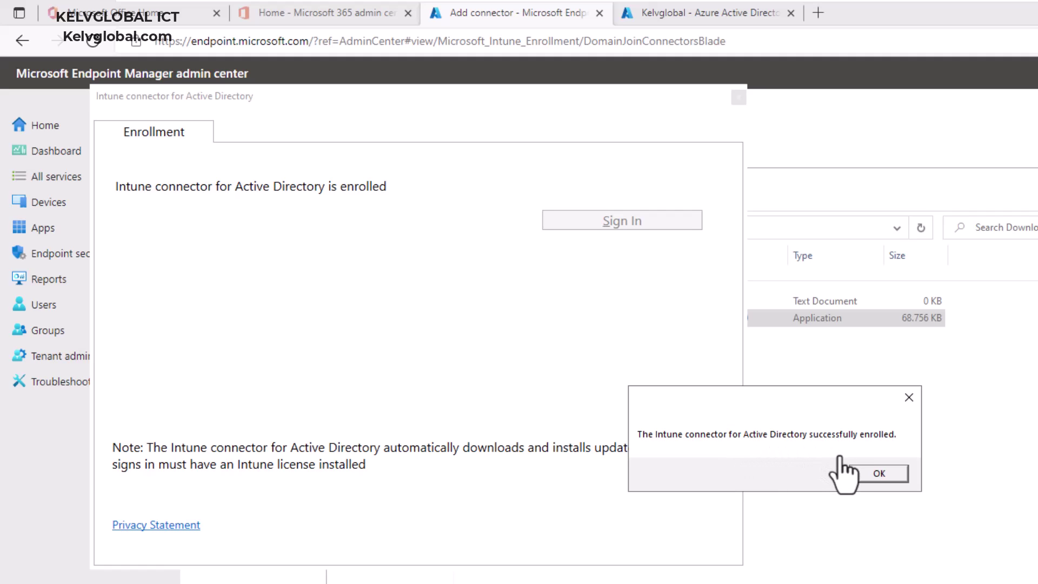
# Confirm in Services that Intune ODJConnector Service is Running with Automatic startup.
pyautogui.click(874, 474)
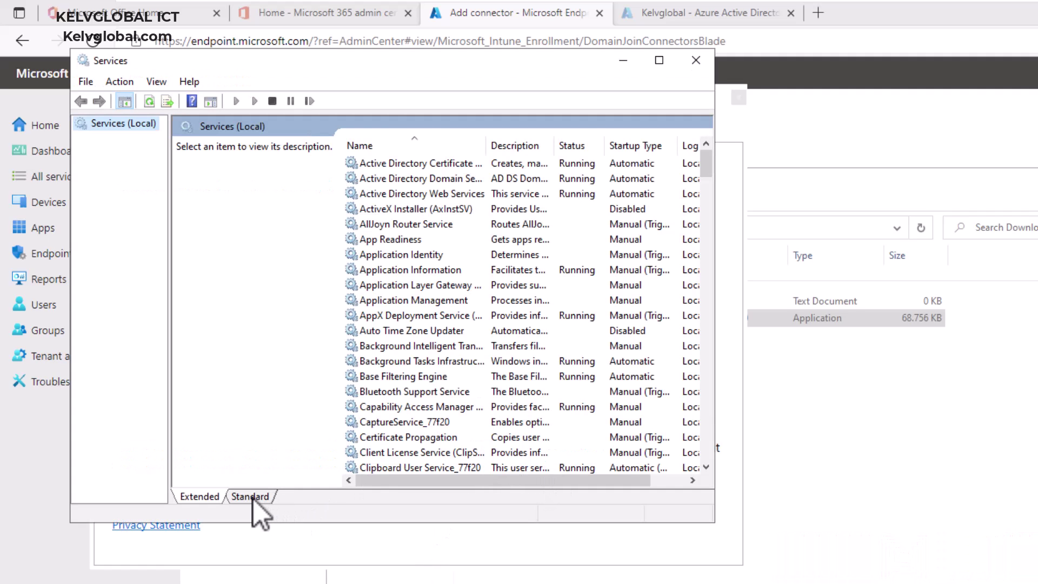
pyautogui.click(253, 498)
pyautogui.click(221, 435)
pyautogui.write('intu')
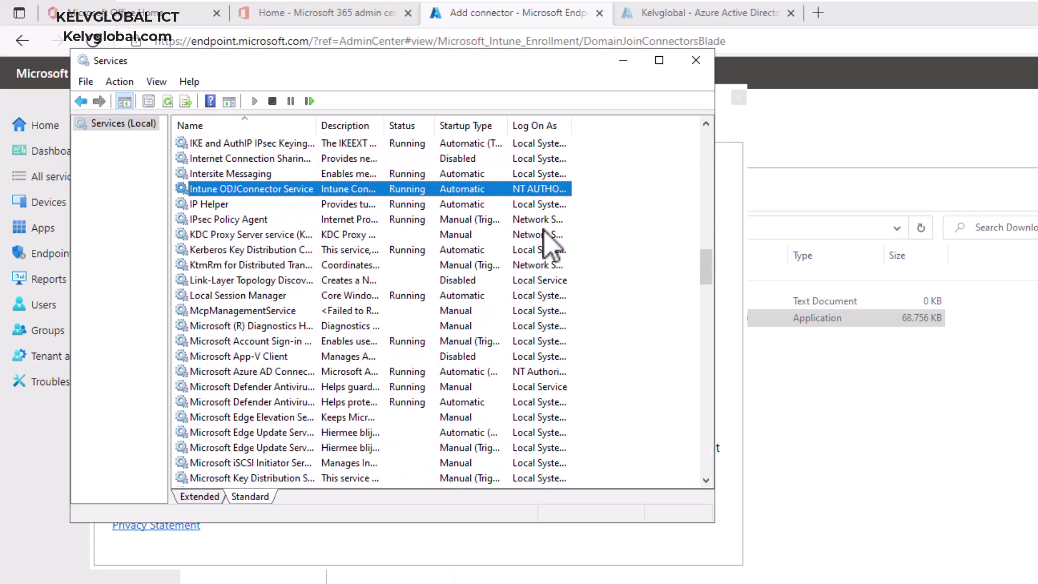
pyautogui.click(855, 40)
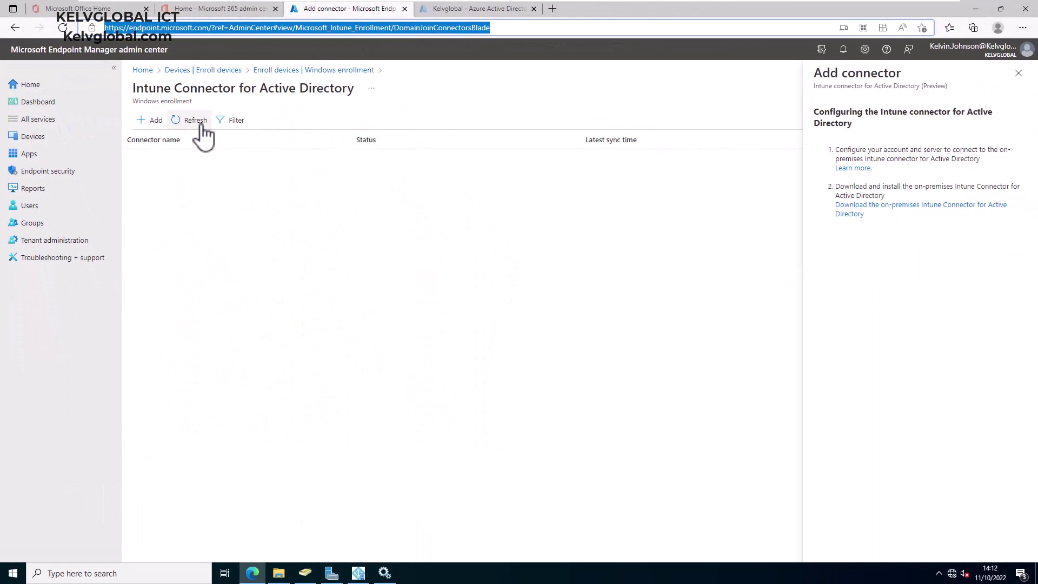
# Refresh the connector list to confirm DC01 is Active, then open Active Directory Users and Computers.
pyautogui.click(198, 126)
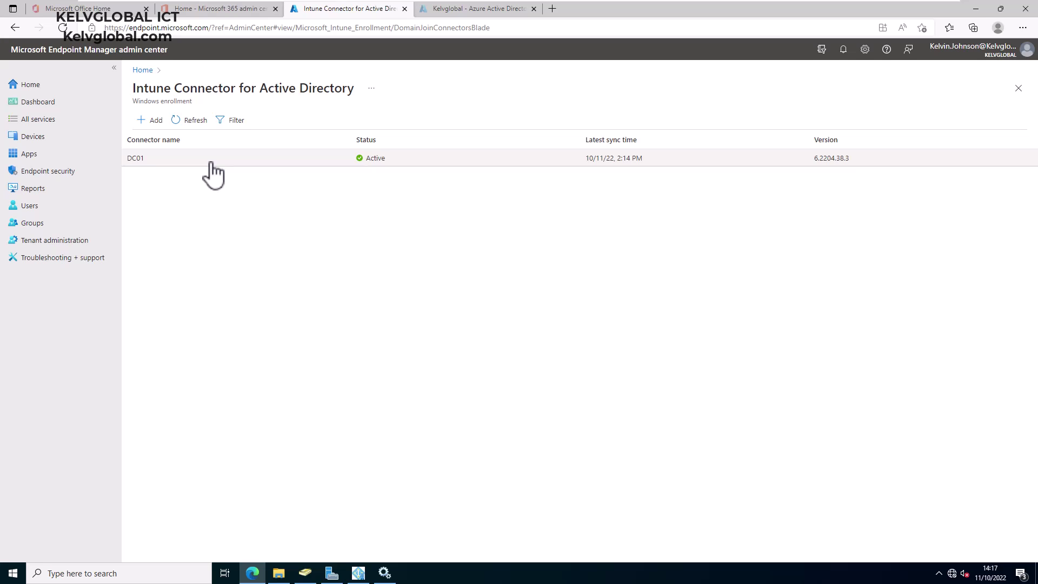
pyautogui.click(305, 573)
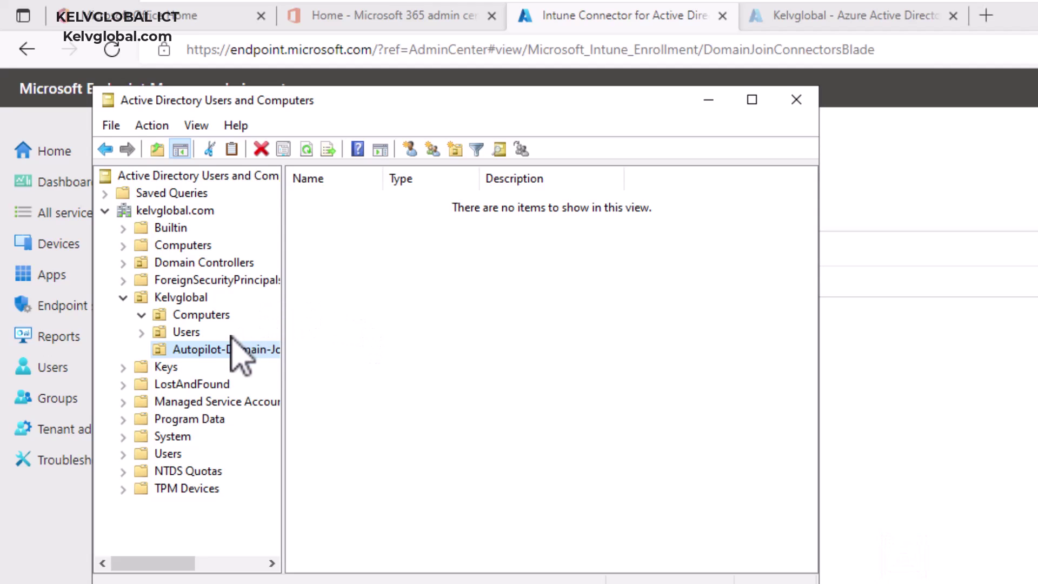
# Start the Delegation of Control Wizard on the Autopilot-Domain-Join OU and begin adding a delegate.
pyautogui.rightClick(192, 352)
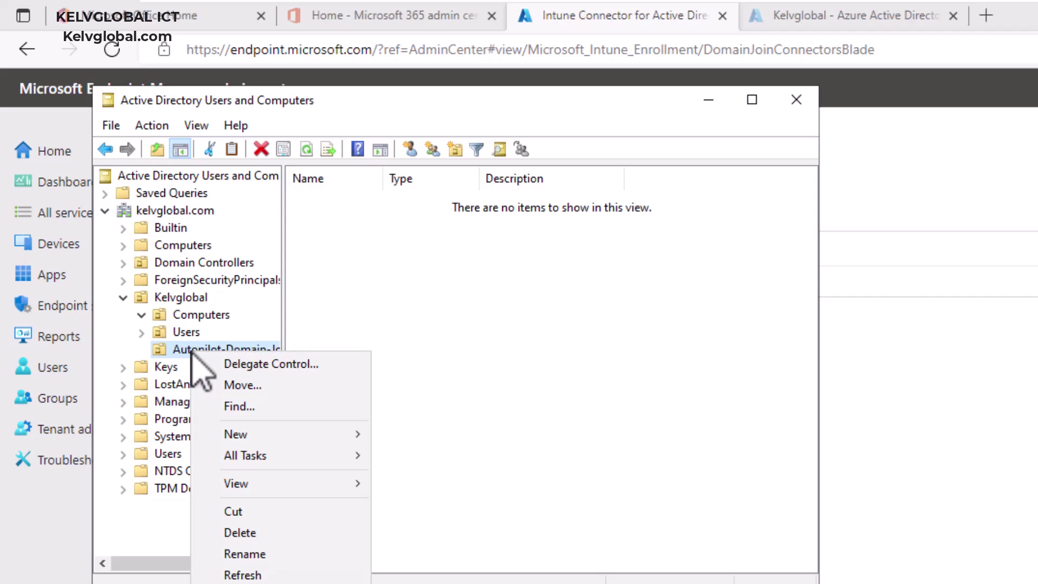
pyautogui.click(251, 364)
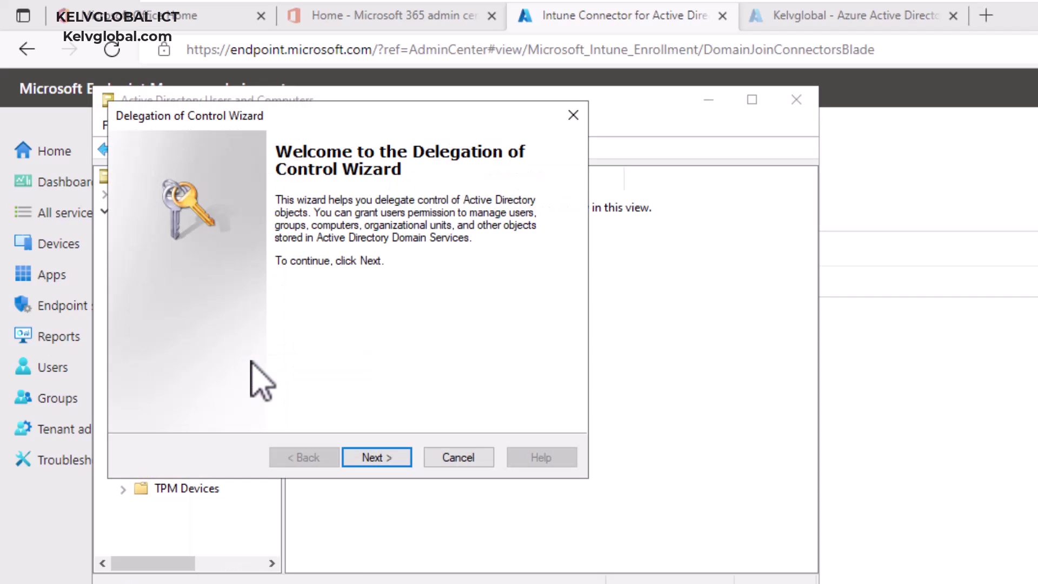
pyautogui.click(373, 457)
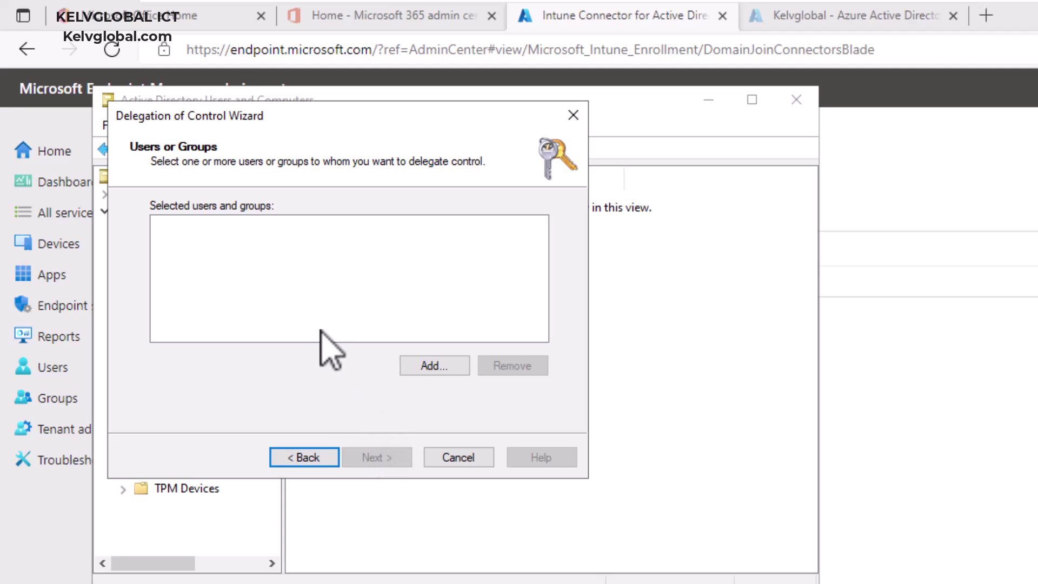
pyautogui.click(416, 363)
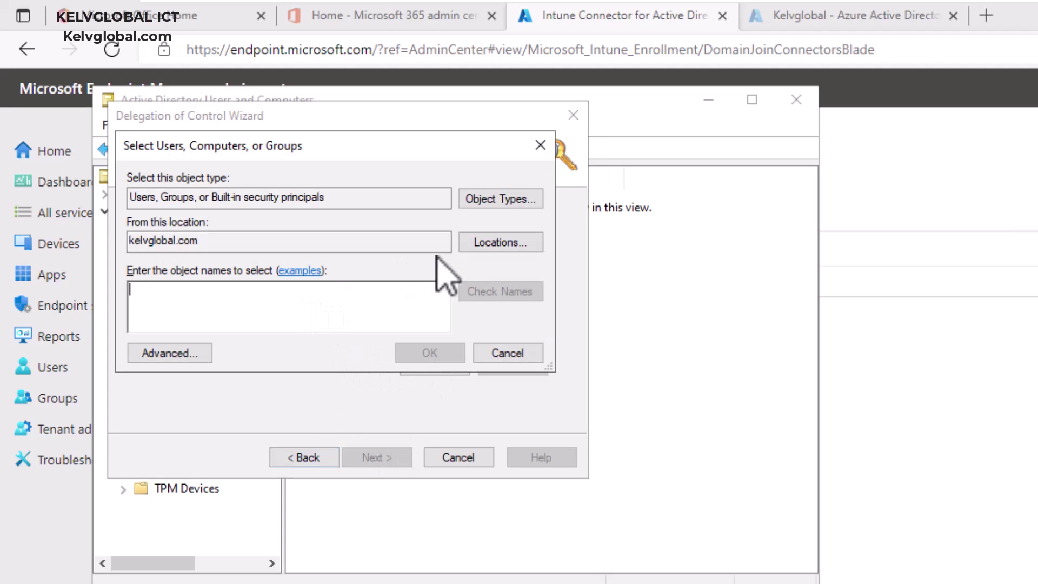
# Include Computers as an object type and add dc01 (KELVGLOBAL\DC01) as the delegate.
pyautogui.click(486, 199)
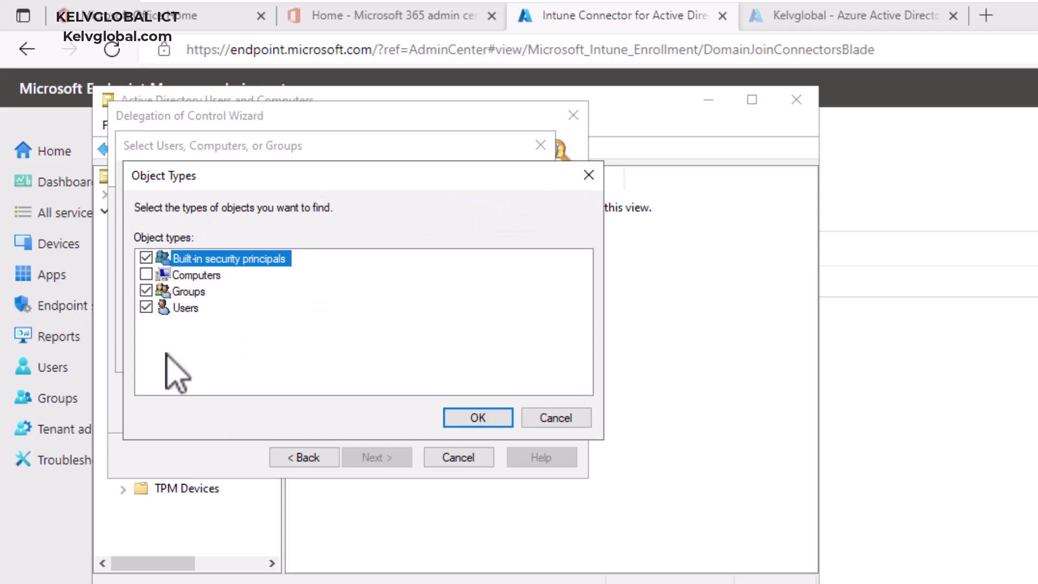
pyautogui.click(146, 274)
pyautogui.click(460, 419)
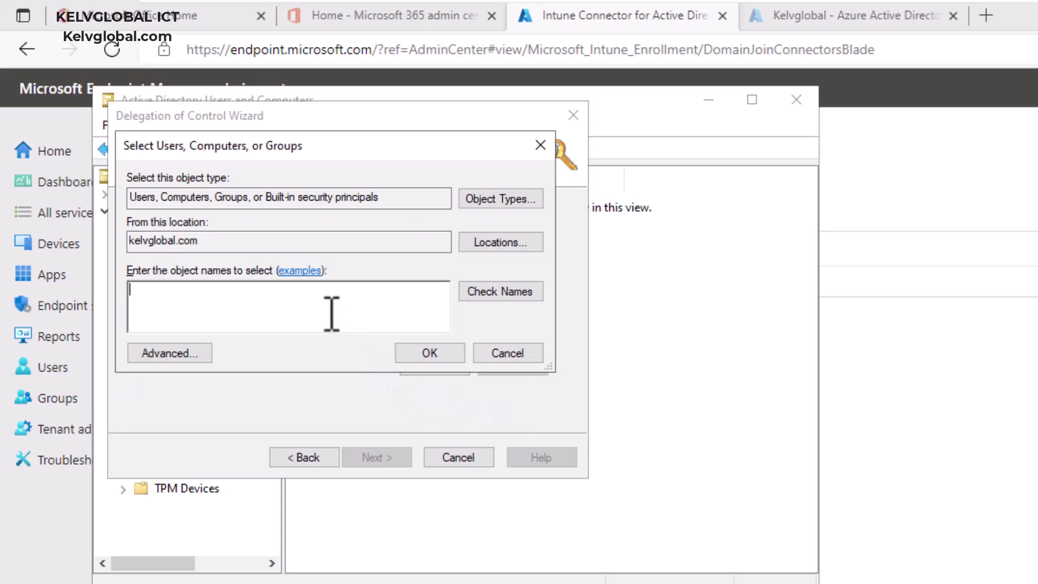
pyautogui.write('dc01')
pyautogui.click(493, 297)
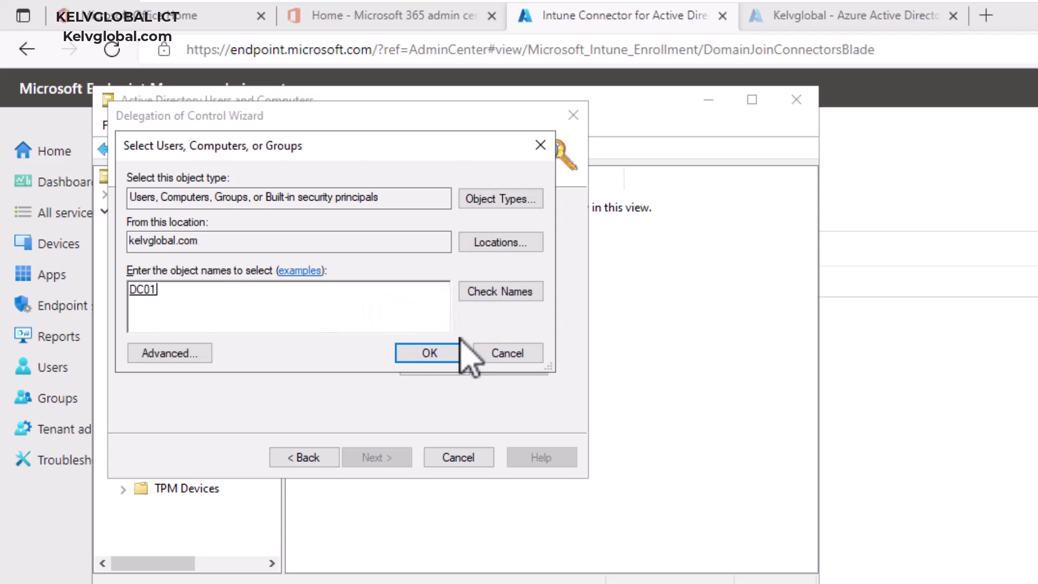
pyautogui.click(431, 353)
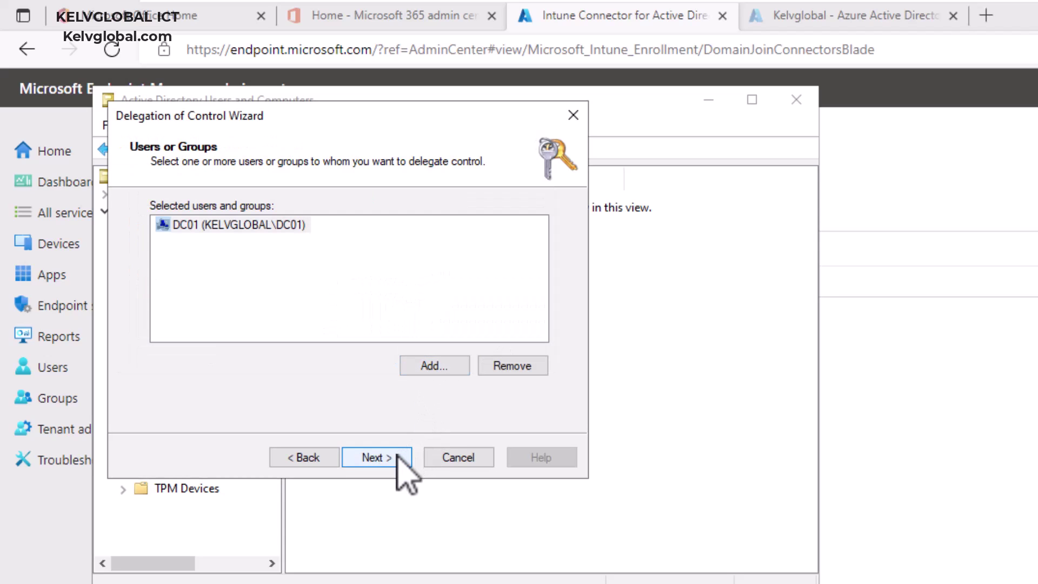
# Choose to delegate a custom task.
pyautogui.click(401, 457)
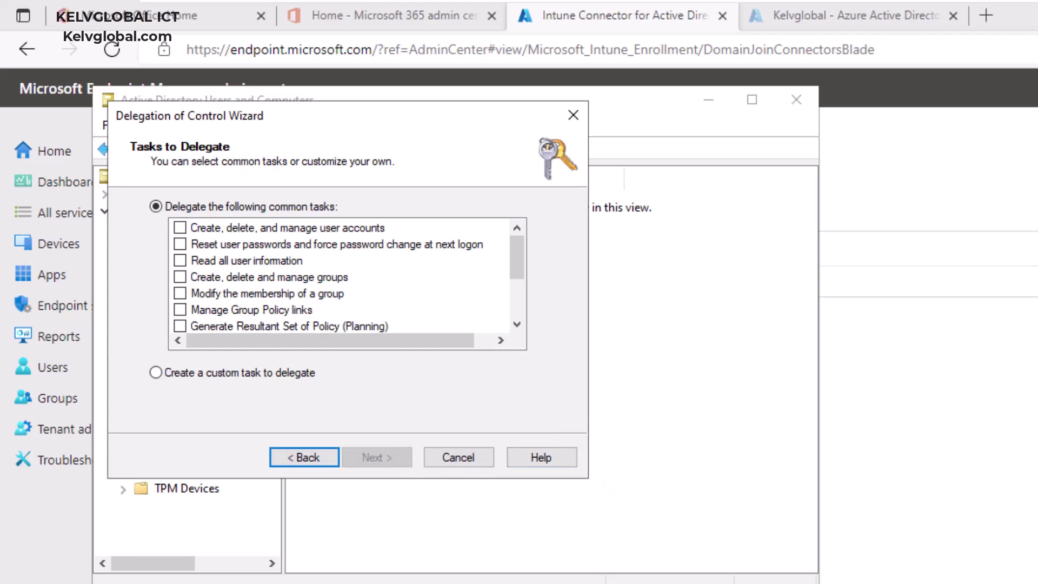
pyautogui.click(234, 375)
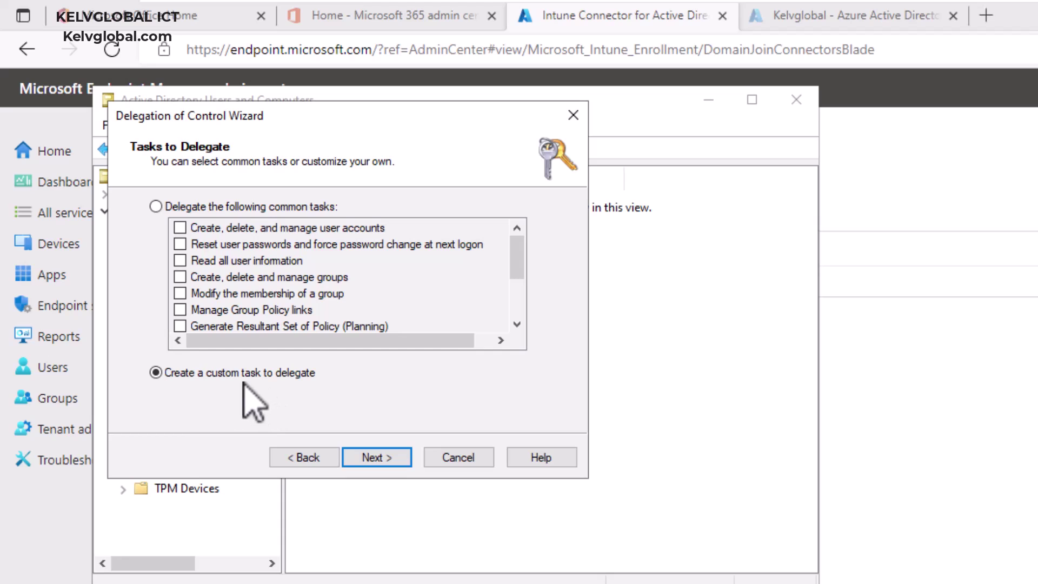
pyautogui.click(382, 458)
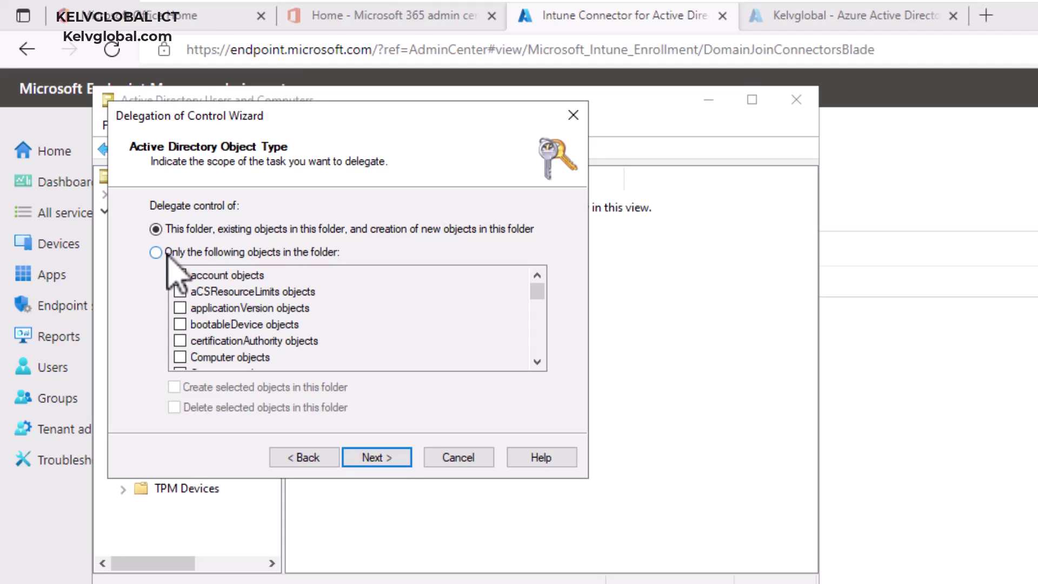
# Limit the delegation to Computer objects with create and delete rights in the OU.
pyautogui.click(157, 252)
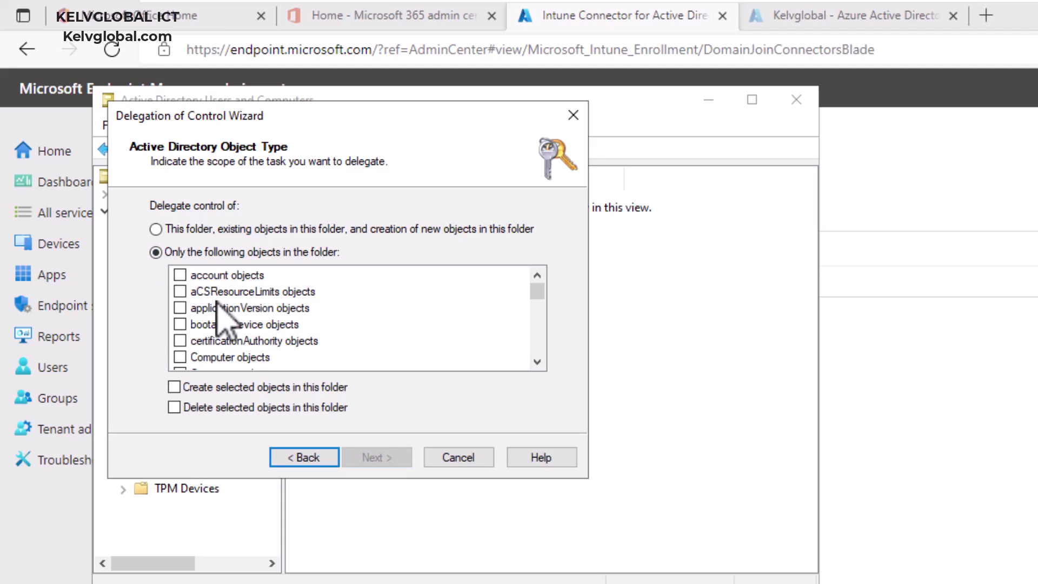
pyautogui.click(183, 356)
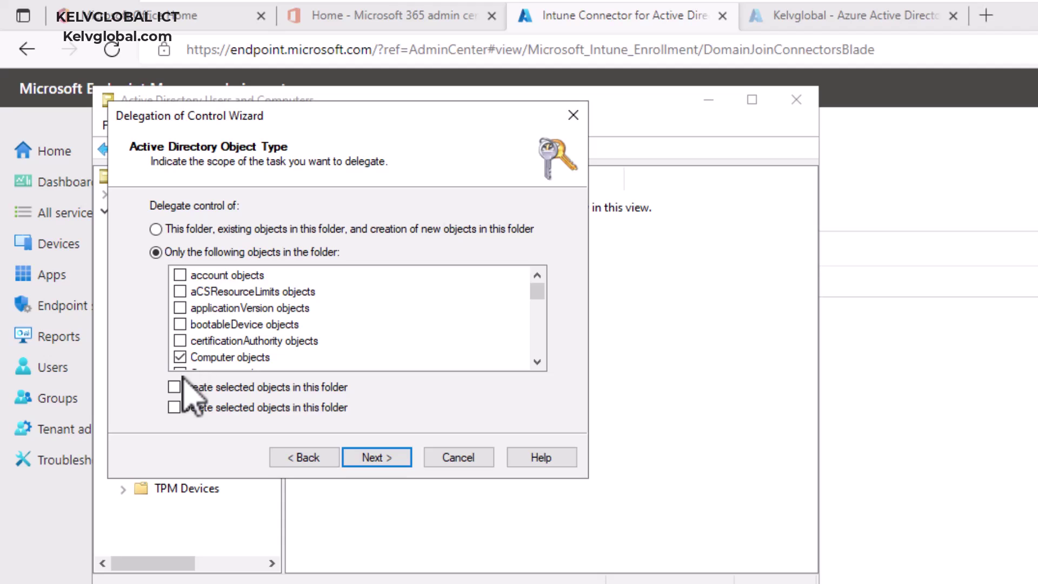
pyautogui.click(184, 387)
pyautogui.click(174, 407)
pyautogui.click(385, 456)
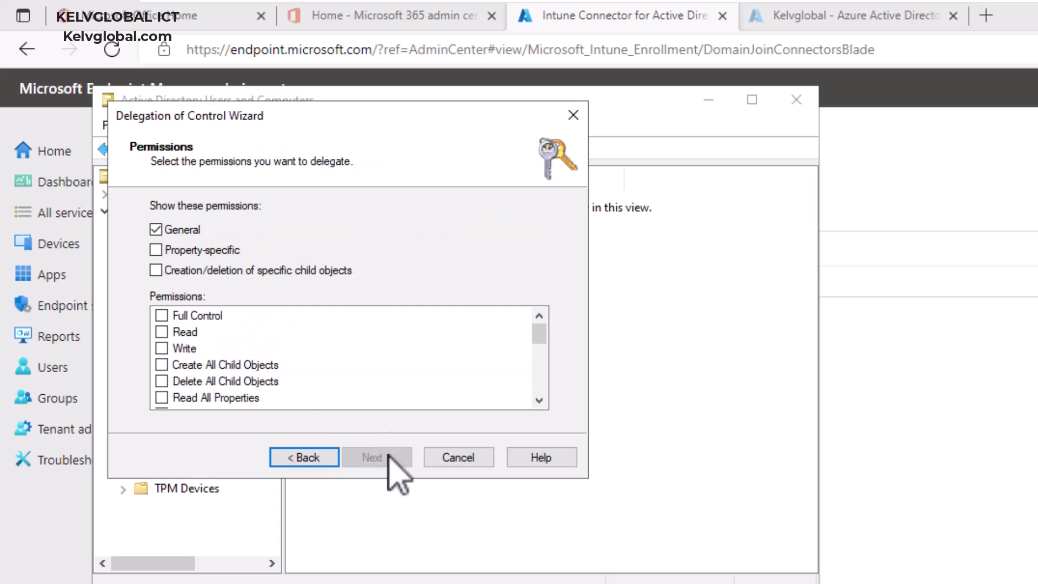
# Show all permission types and grant Full Control.
pyautogui.click(156, 251)
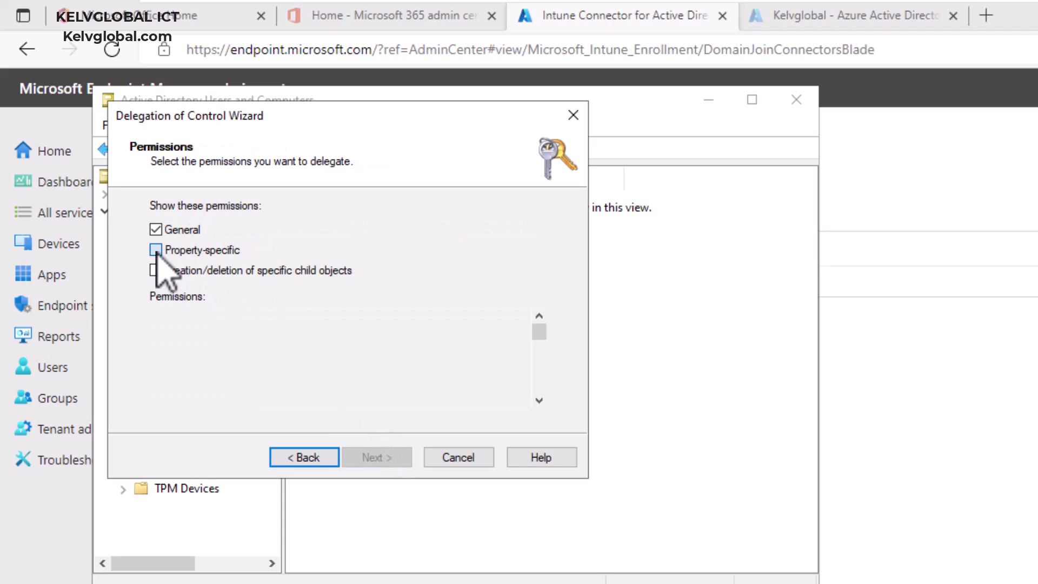
pyautogui.click(156, 270)
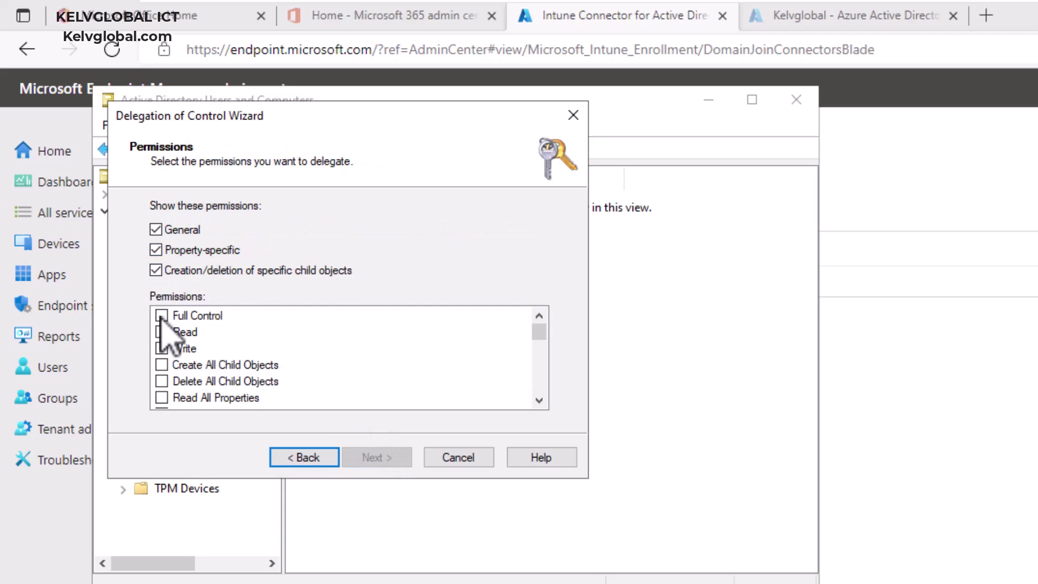
pyautogui.click(162, 315)
pyautogui.click(373, 457)
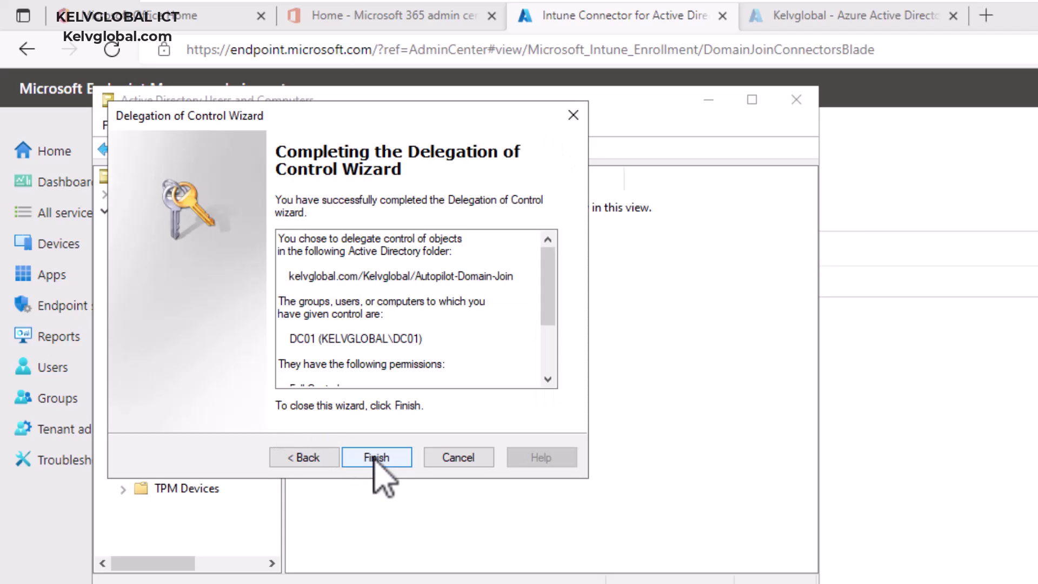
# Finish the Delegation of Control Wizard to apply DC01's control over Autopilot-Domain-Join.
pyautogui.click(385, 458)
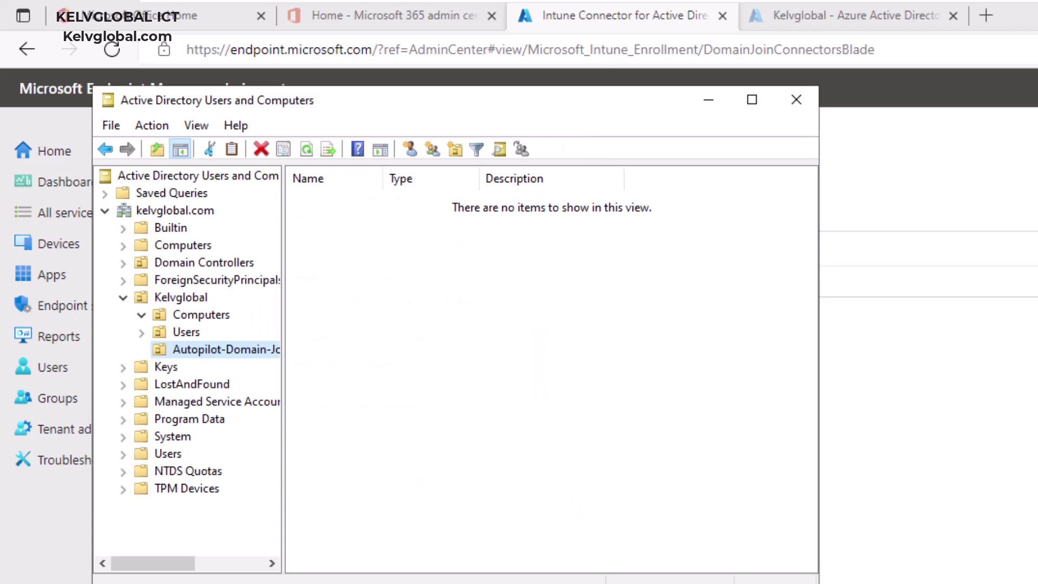